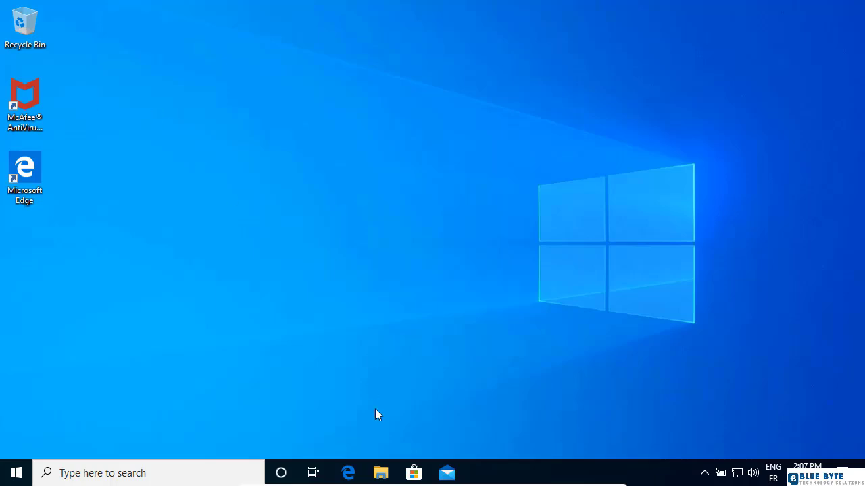
In Microsoft Edge, search Google for "windows 10 download" and open Microsoft's English page for downloading the Windows 10 disc image.
left_click(348, 473)
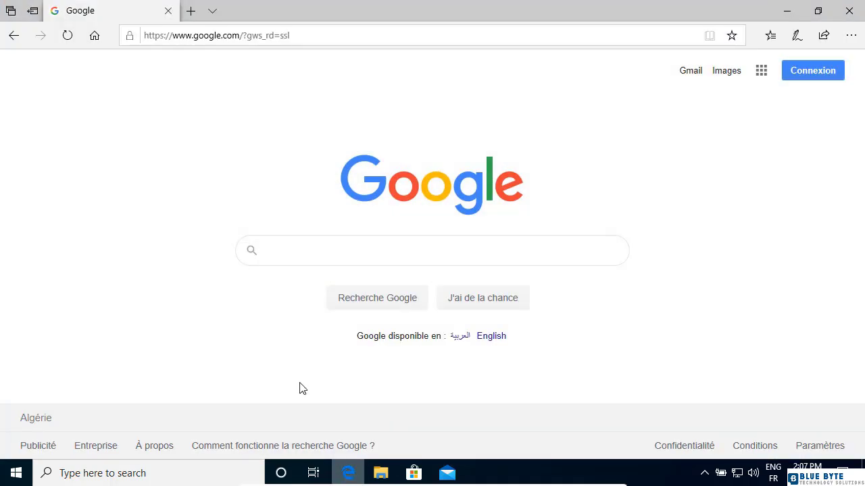
type("wi")
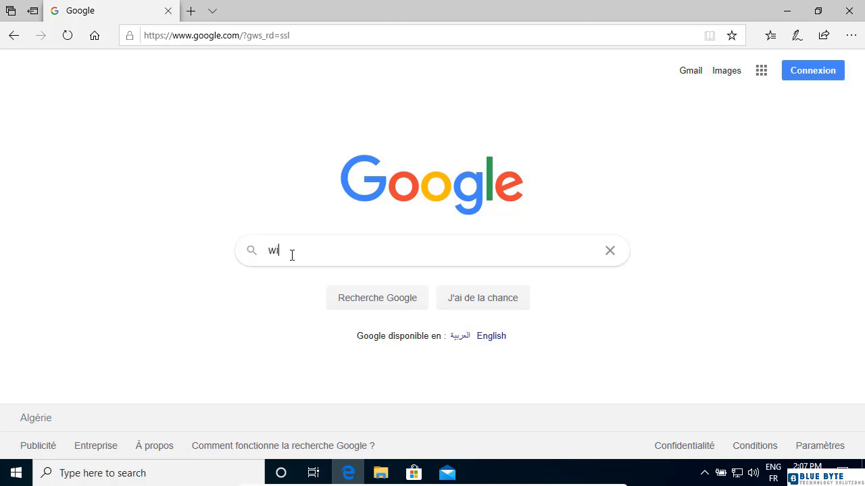
type("ndows 10 download")
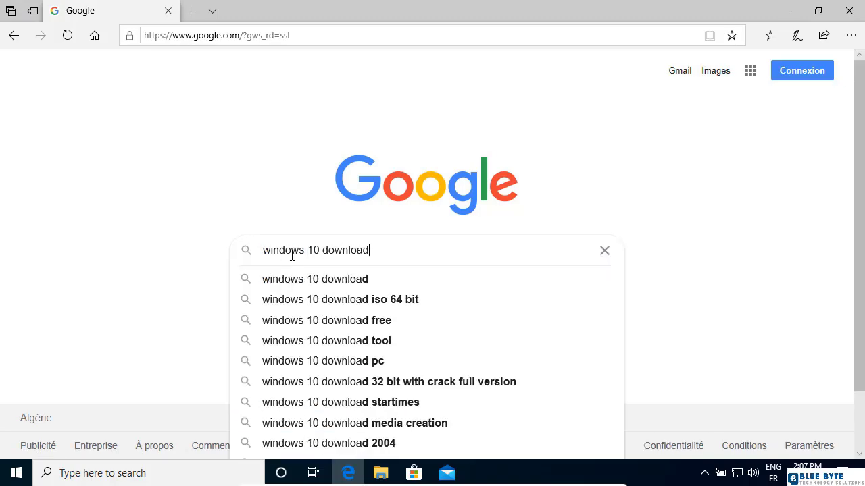
key("Return")
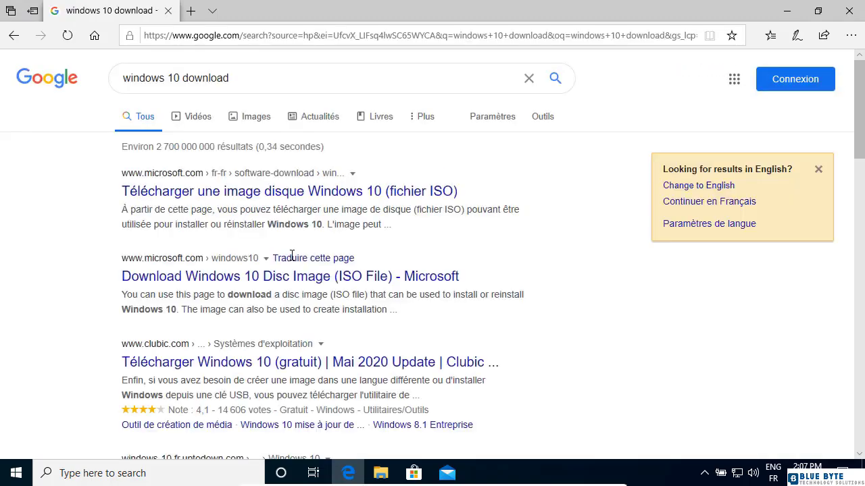
left_click(189, 279)
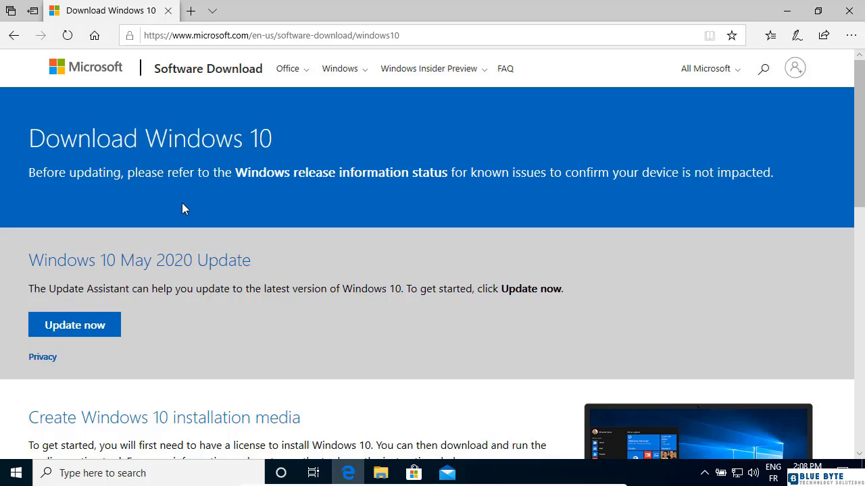
Download the Windows 10 media creation tool from the installation media section and save the file.
scroll(182, 203, "down", 2)
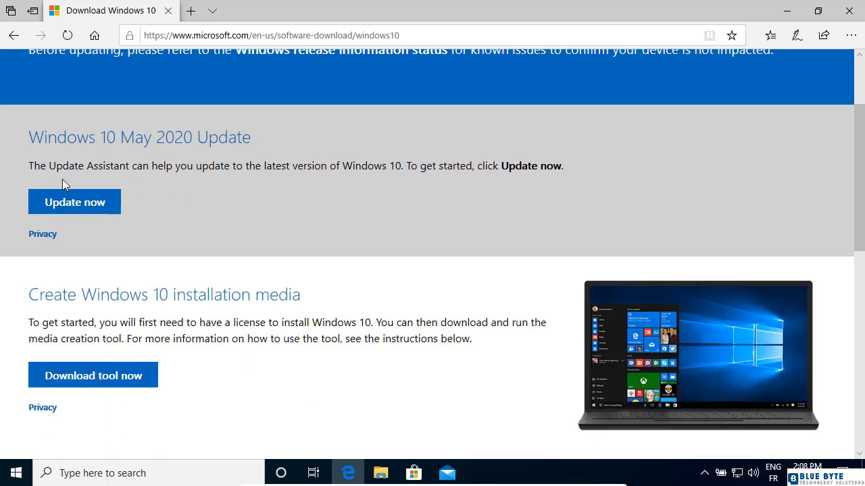
scroll(95, 204, "up", 1)
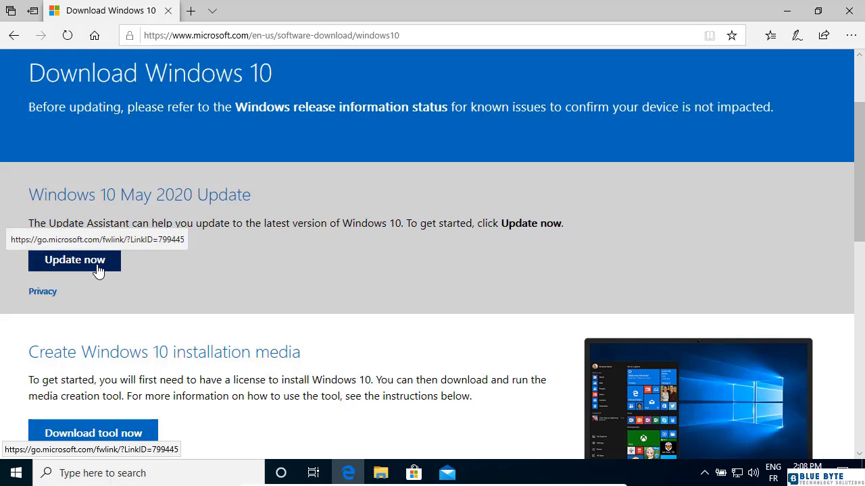
scroll(98, 270, "down", 3)
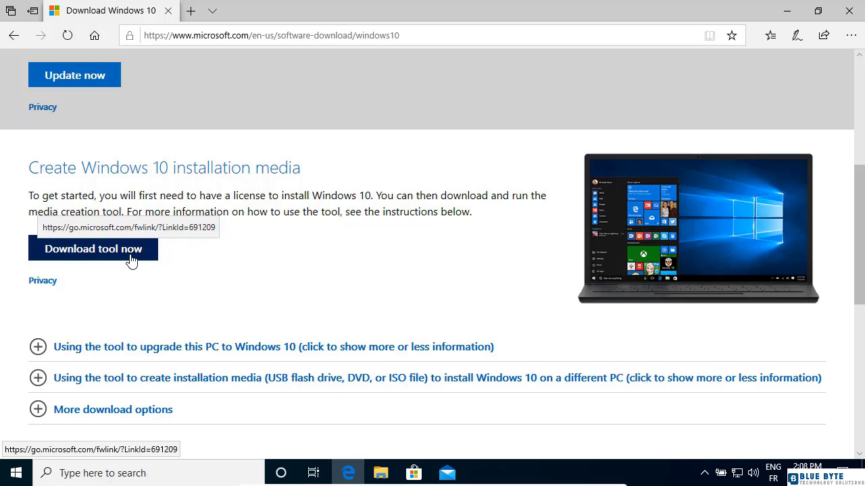
left_click(130, 261)
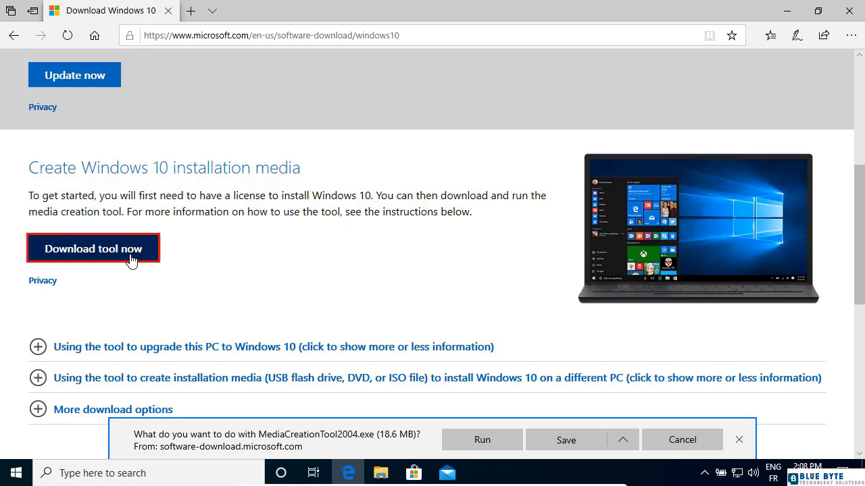
left_click(570, 438)
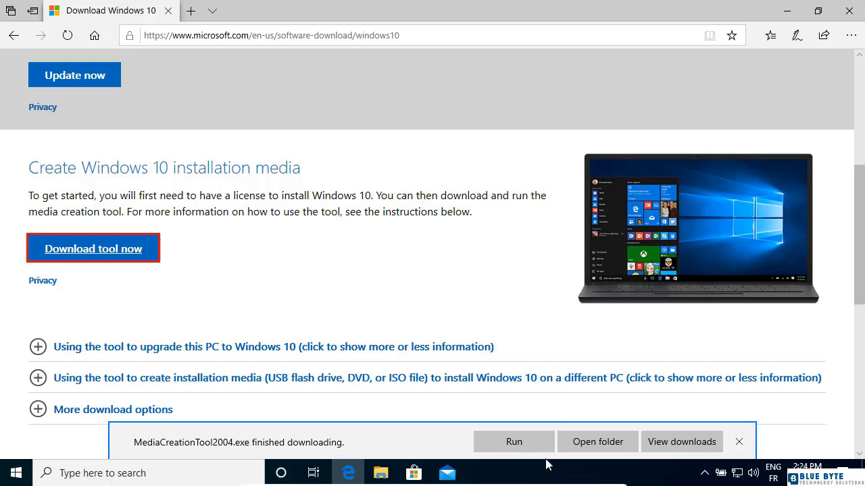
Run the downloaded MediaCreationTool2004.exe, allow it to make changes to the device, and accept the license terms.
left_click(684, 446)
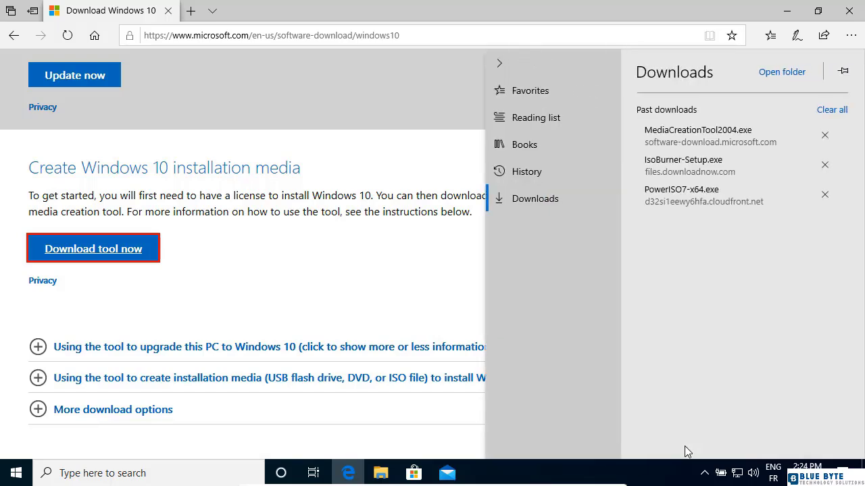
left_click(682, 142)
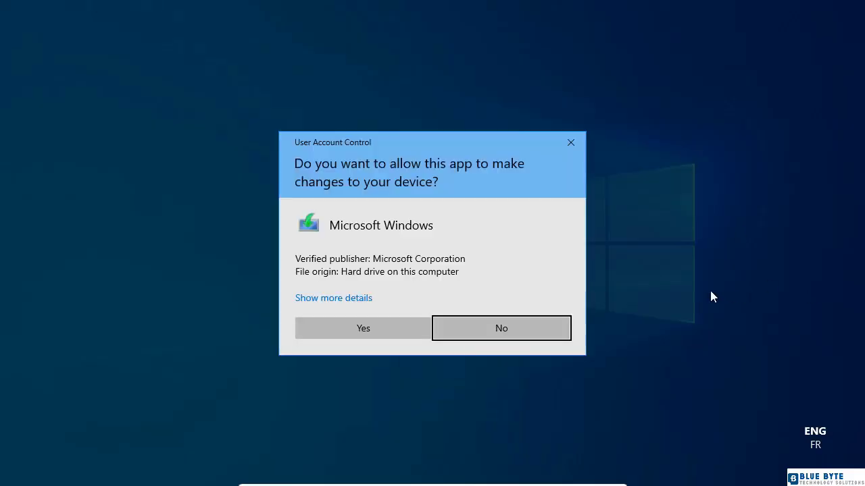
left_click(386, 331)
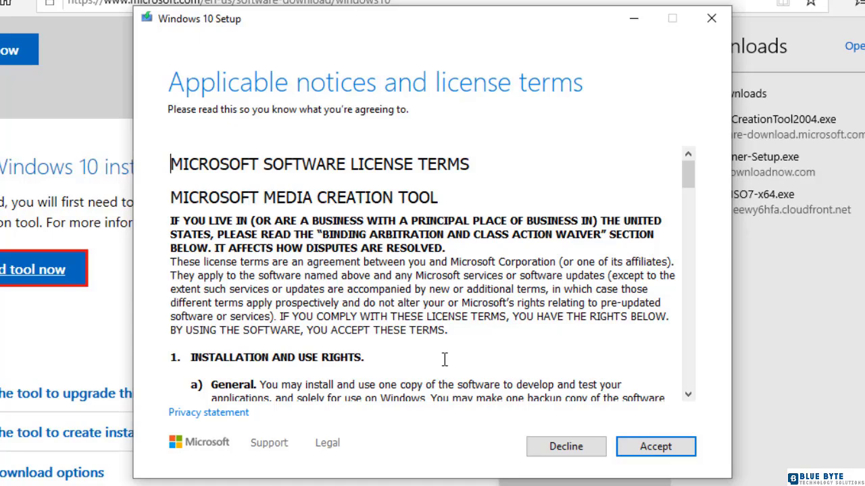
left_click(672, 454)
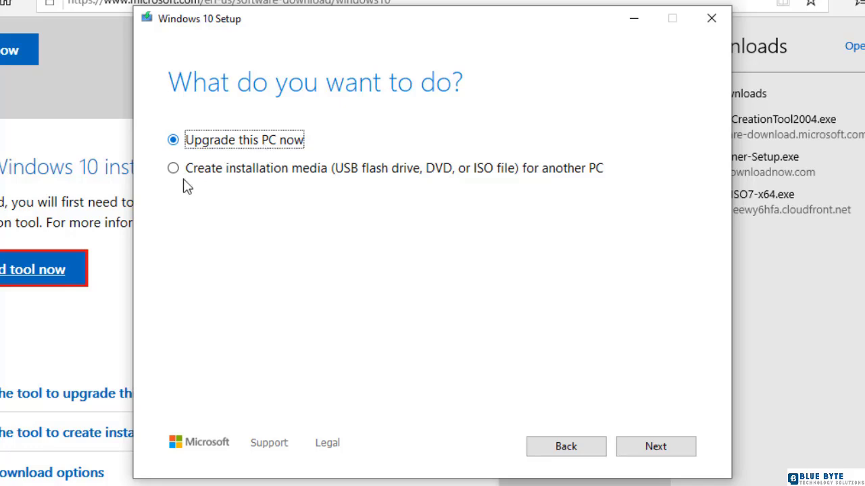
Choose to create installation media for another PC and keep the recommended language, edition and architecture.
left_click(203, 172)
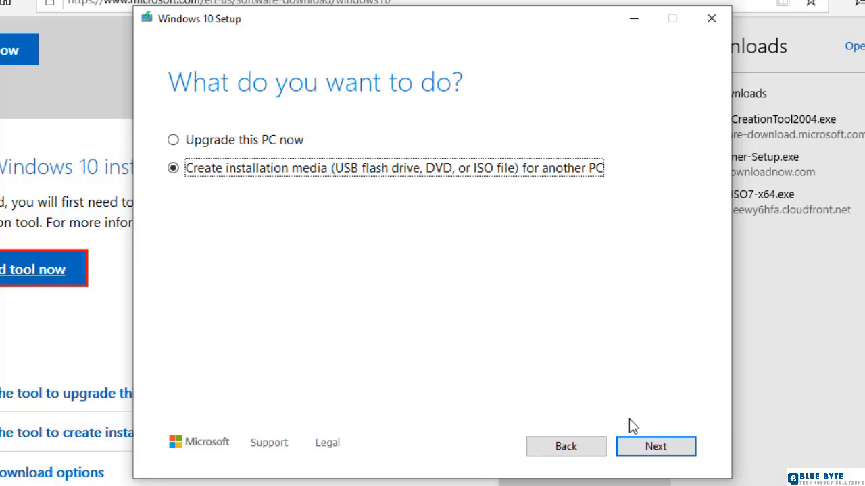
left_click(679, 457)
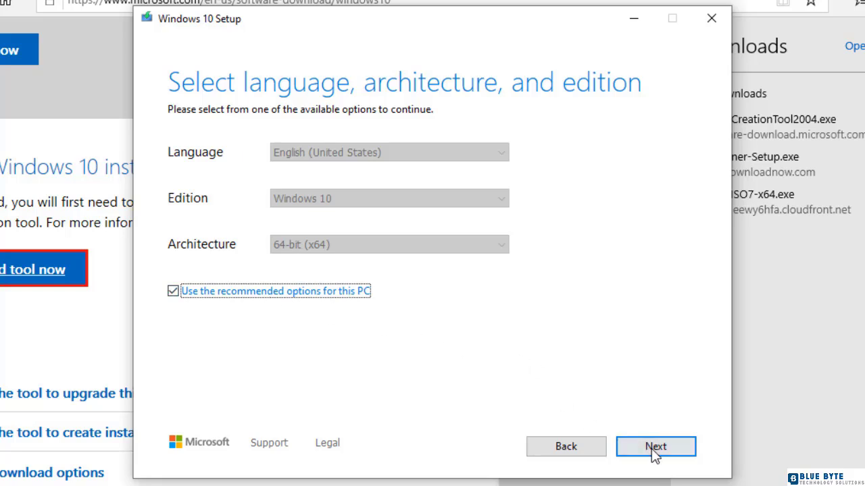
left_click(676, 452)
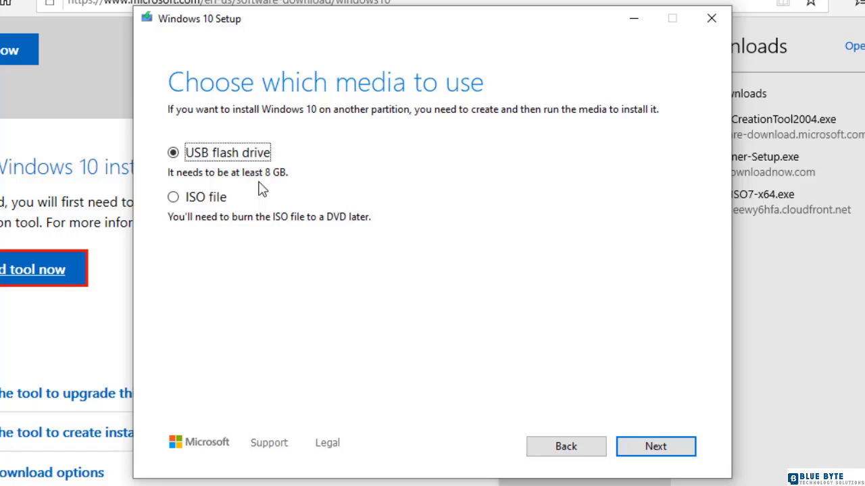
Choose ISO file as the media and save it in Documents as "Windows 10 Install".
left_click(221, 196)
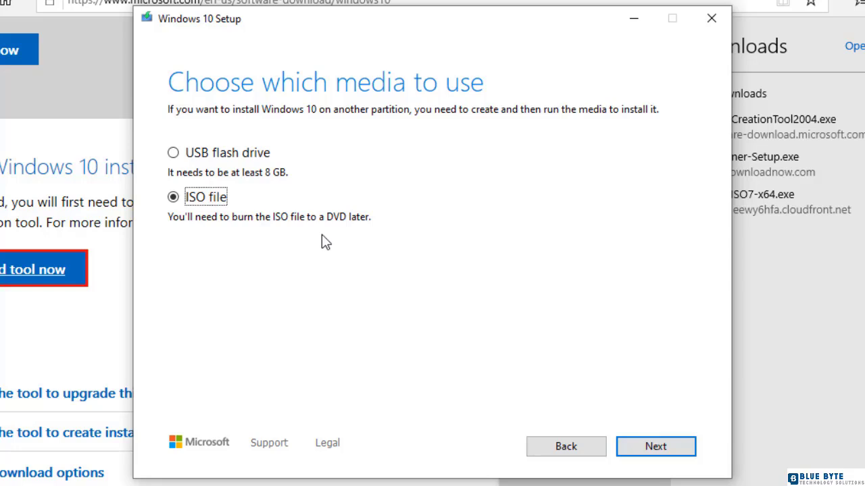
left_click(691, 448)
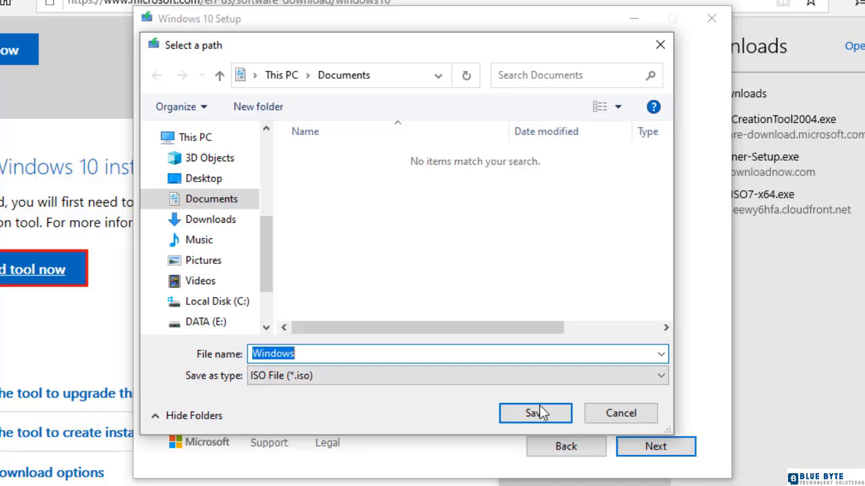
left_click(352, 351)
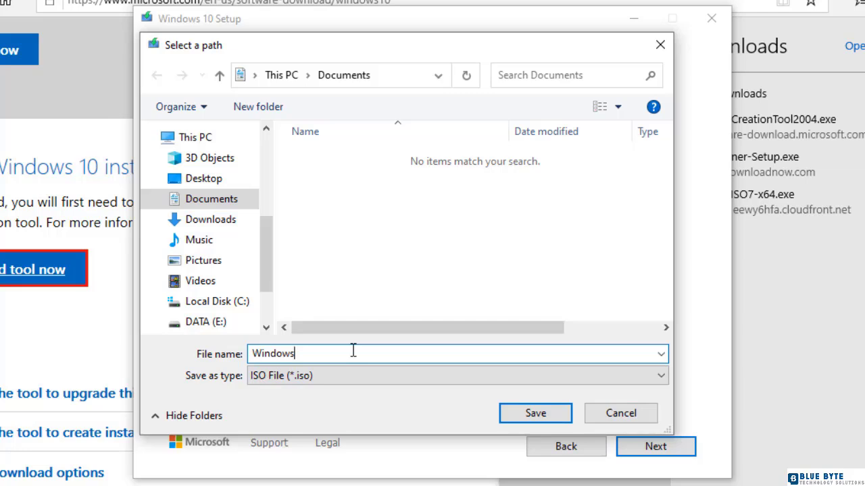
type("10 Install")
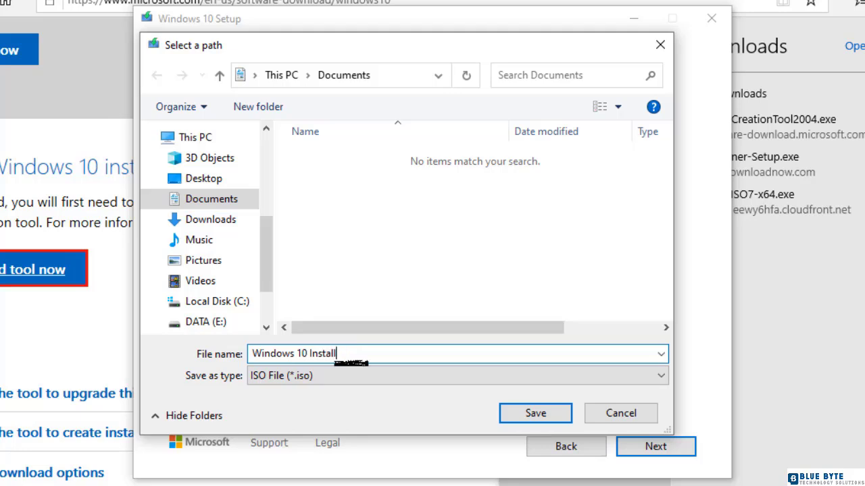
left_click(518, 413)
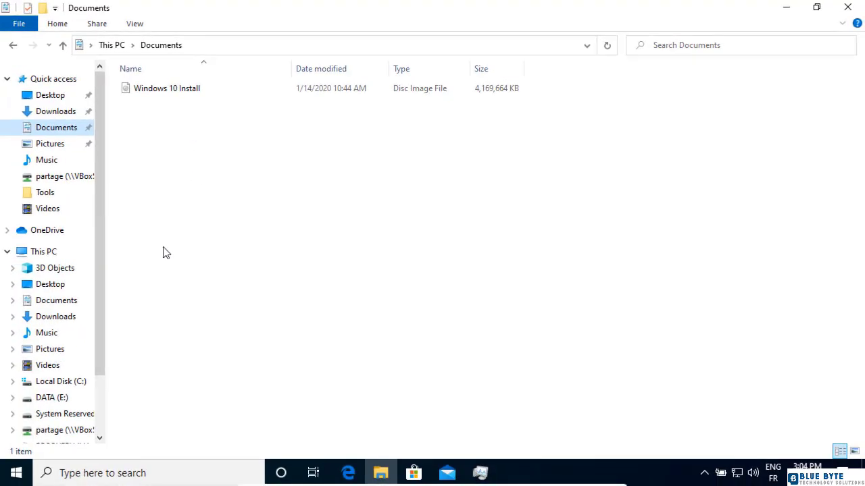
Launch rufus-3.11 from the Tools folder on Local Disk (C:) and answer its startup prompt.
left_click(78, 382)
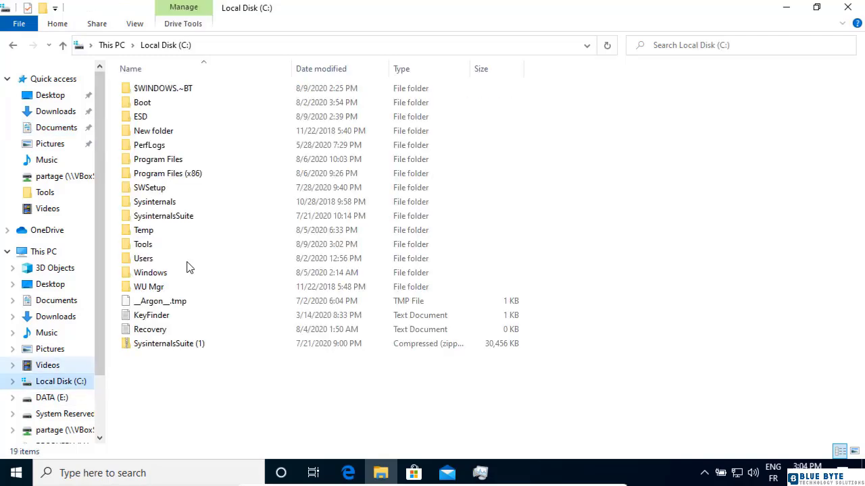
double_click(150, 246)
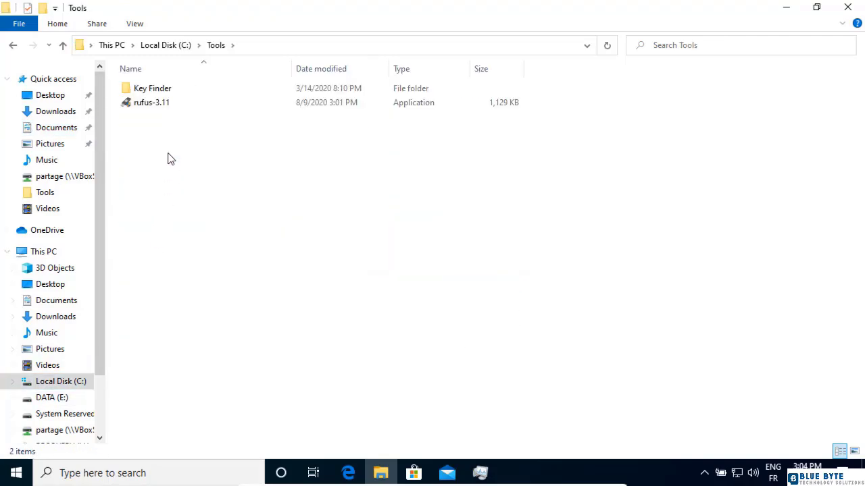
left_click(149, 104)
double_click(162, 107)
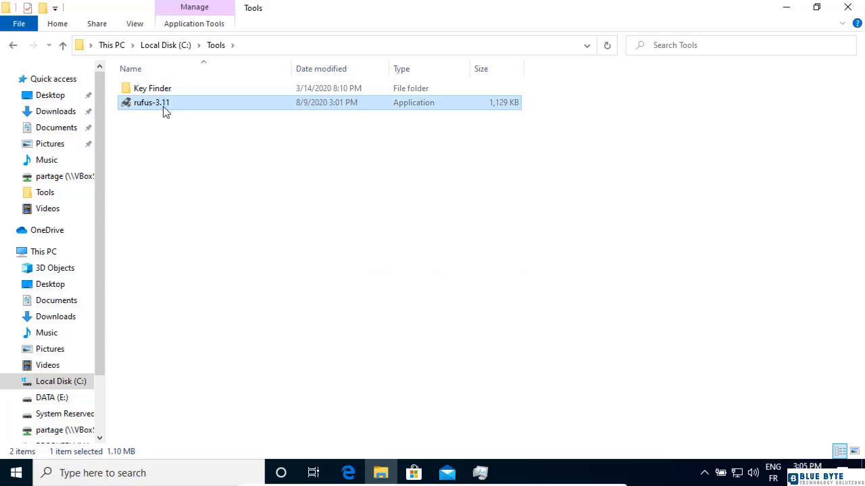
left_click(339, 330)
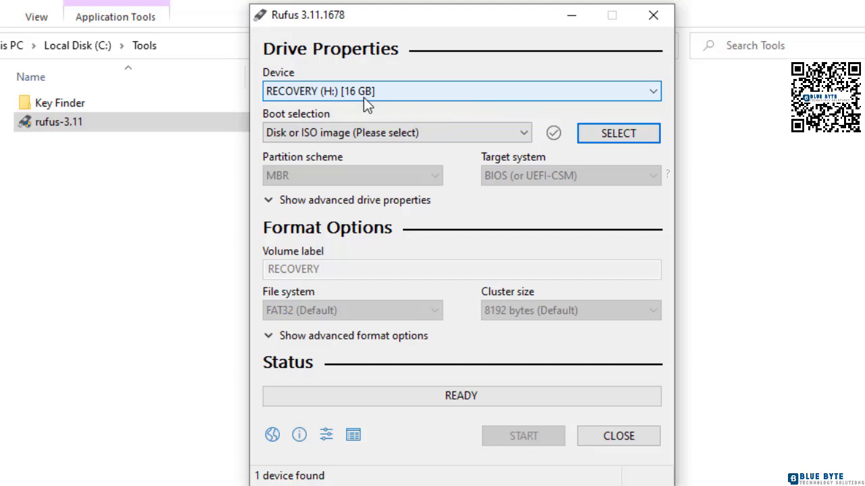
Set the boot selection to a disk or ISO image and load Windows 10 Install from Documents.
left_click(342, 138)
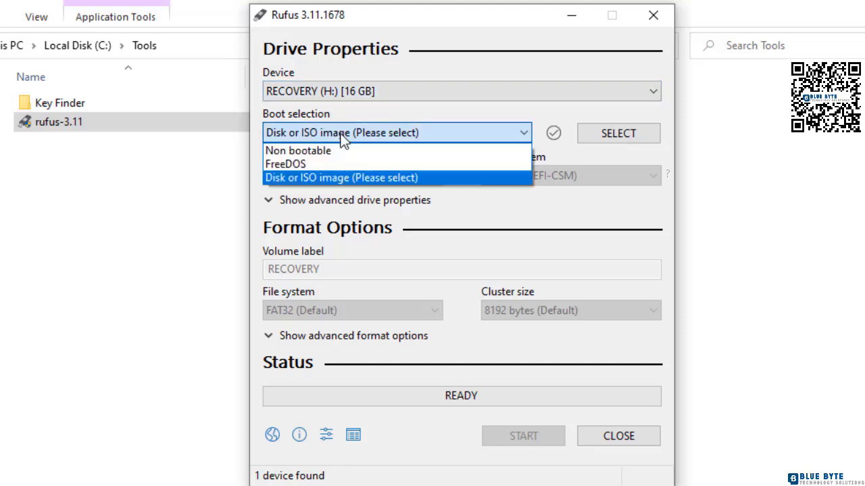
left_click(373, 180)
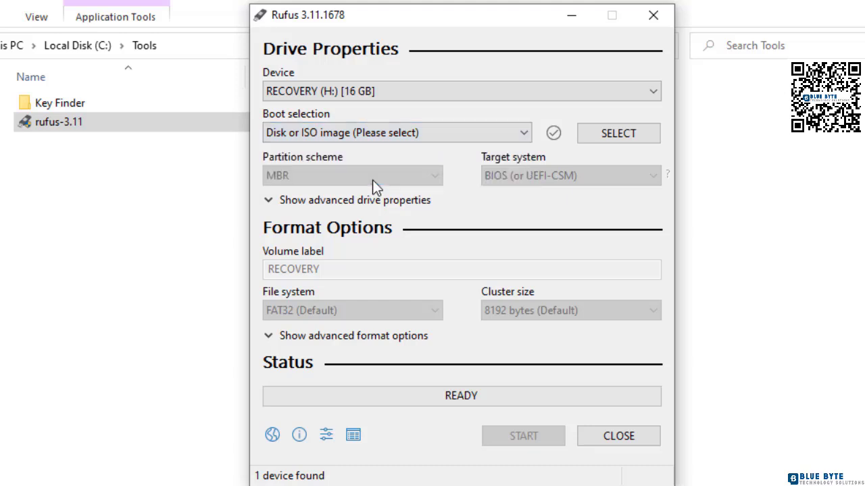
left_click(649, 133)
left_click(458, 165)
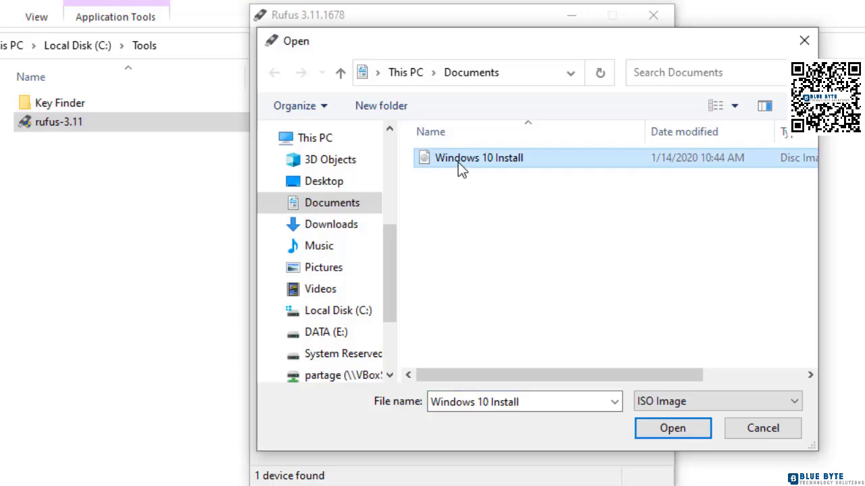
left_click(672, 428)
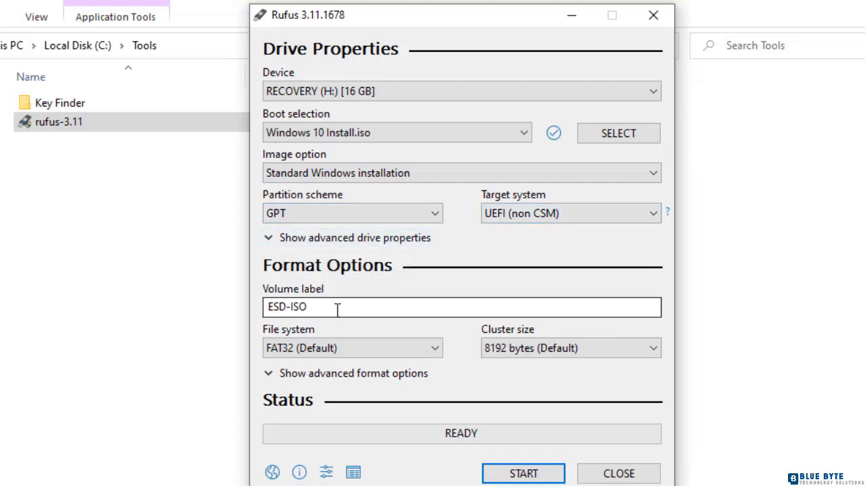
Set the volume label to "Windows 10 Media" and start writing the USB drive, accepting that its data is erased.
left_click_drag(337, 309, 257, 311)
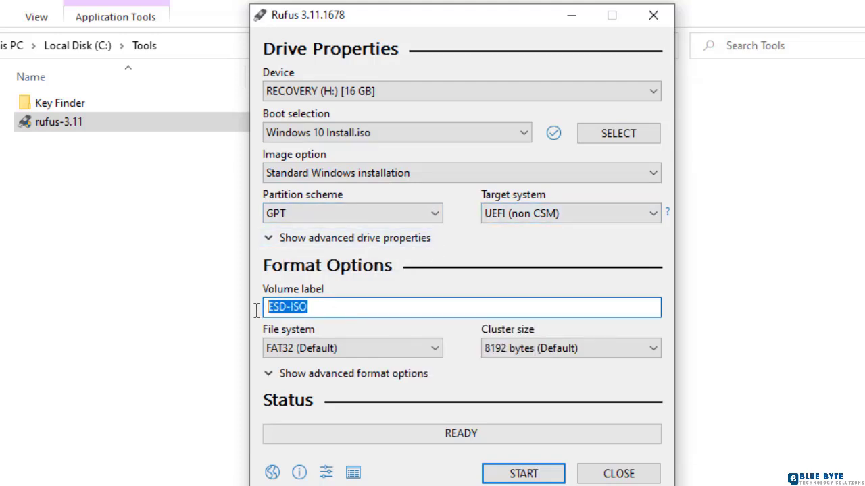
type("Windows 10 M")
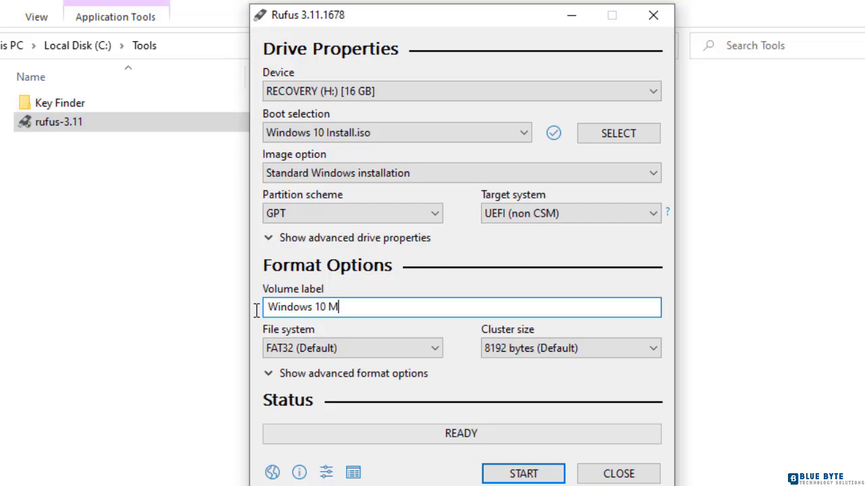
type("edia")
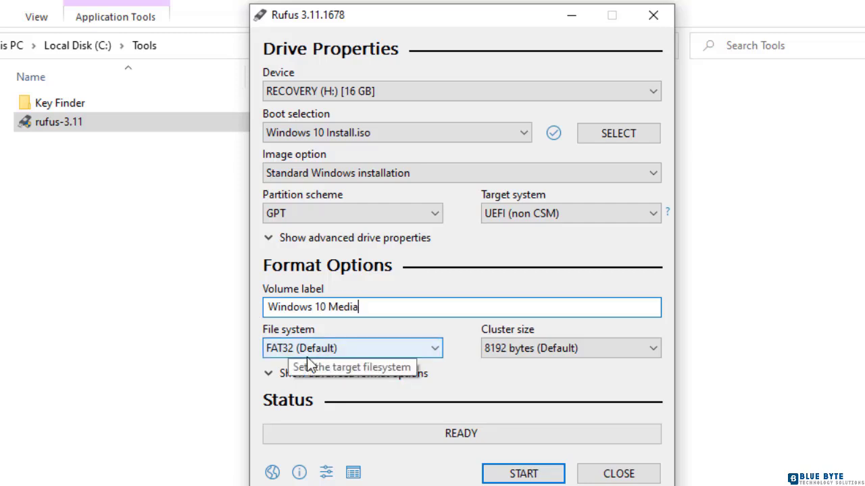
left_click(531, 478)
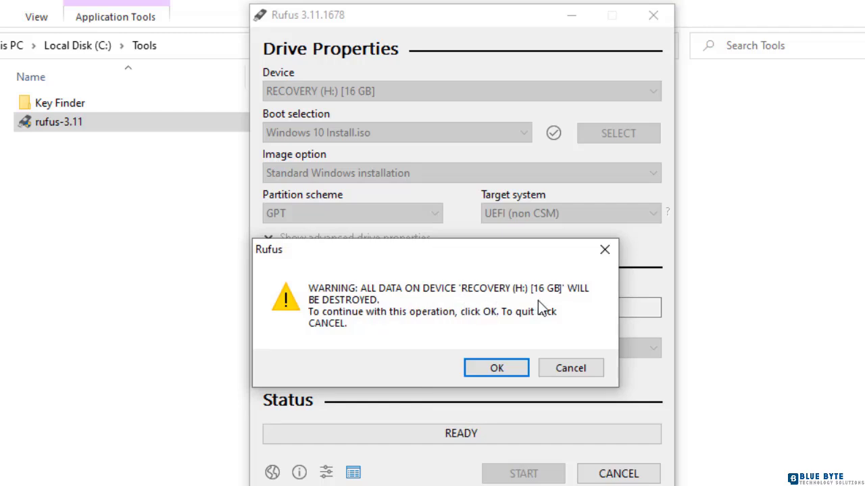
left_click(496, 370)
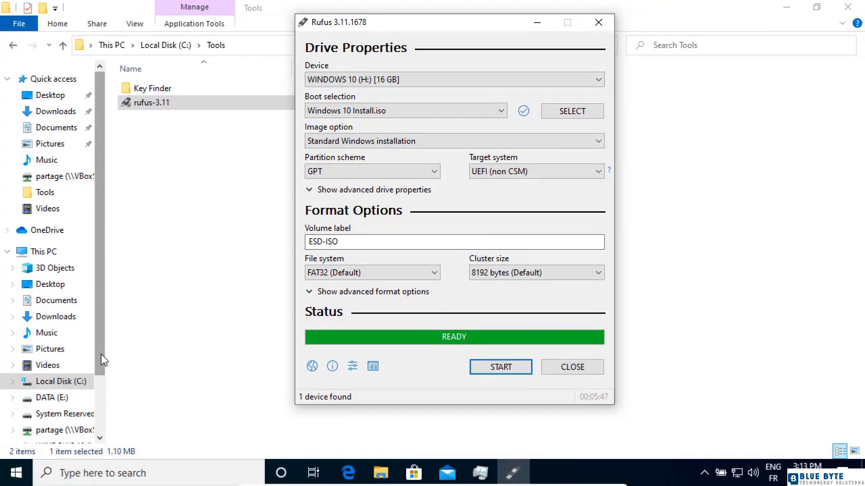
Switch to File Explorer, open the WINDOWS 10 (H:) USB drive from This PC and examine the installation files written to it.
left_click_drag(100, 355, 100, 357)
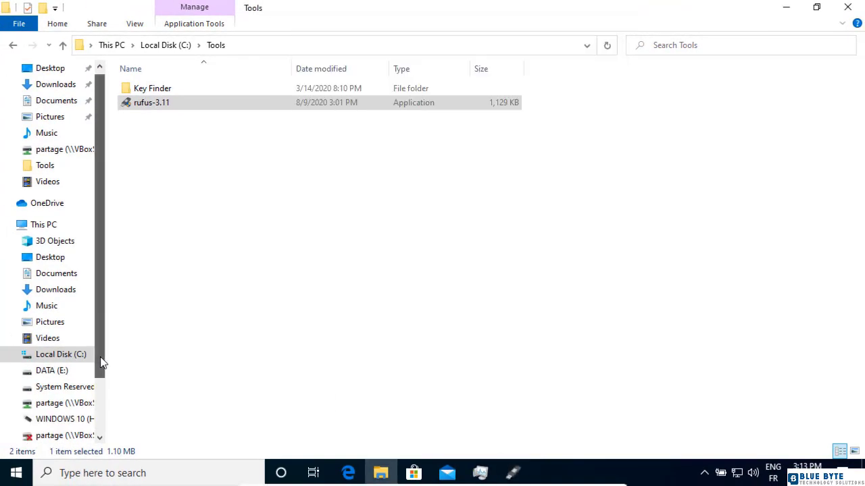
left_click(39, 230)
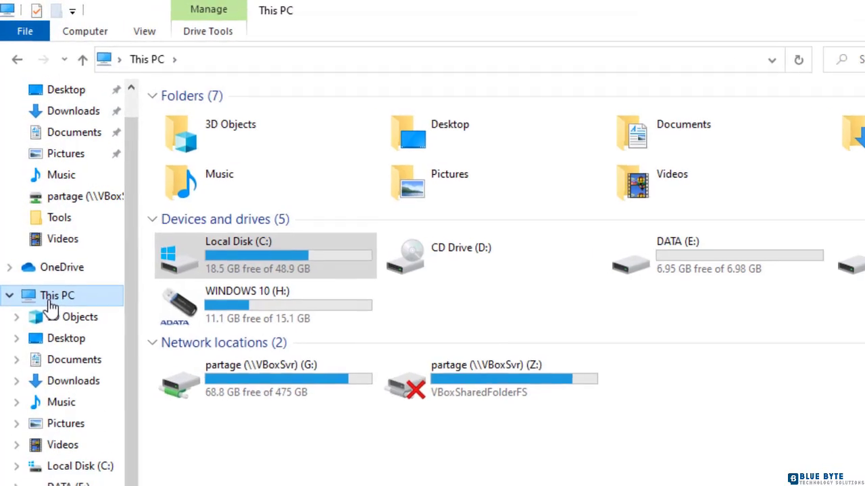
left_click(217, 312)
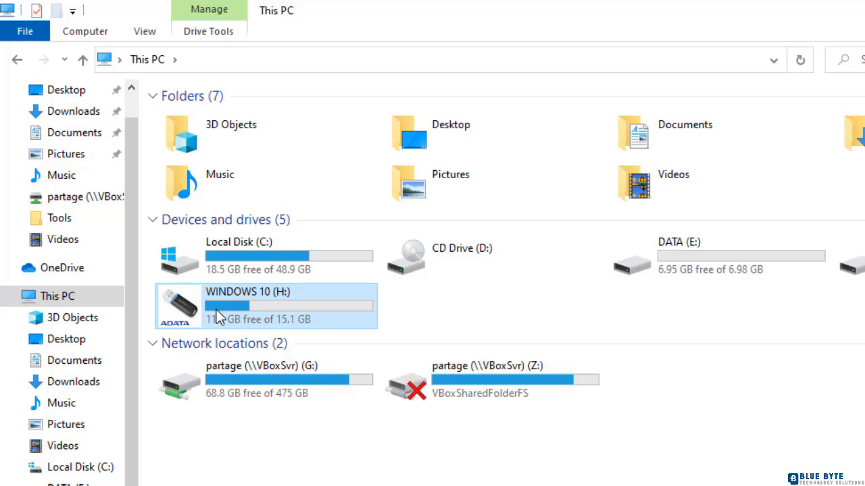
double_click(216, 311)
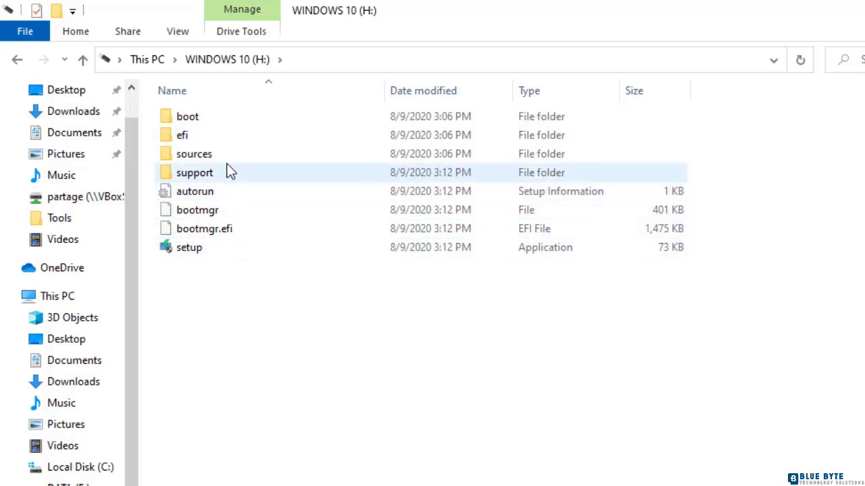
mouse_move(214, 154)
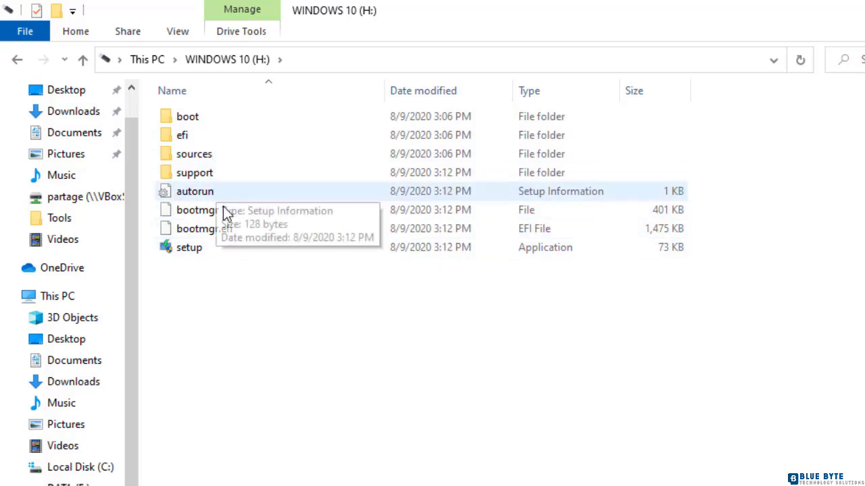
mouse_move(204, 251)
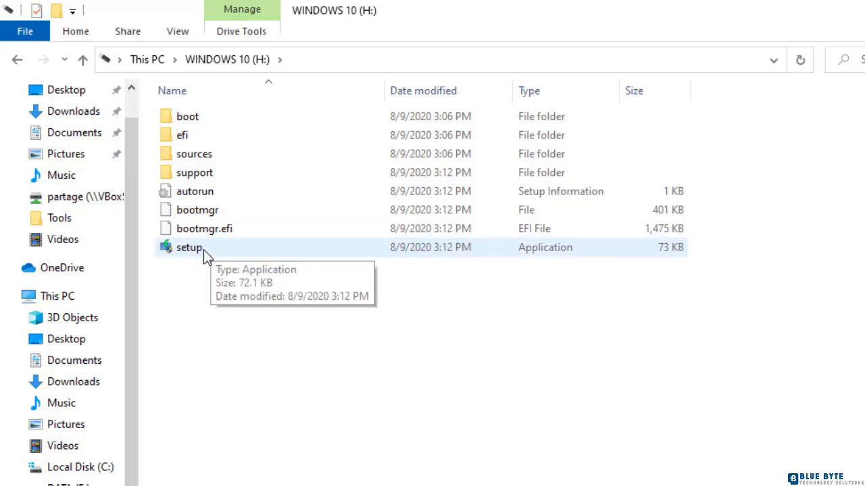